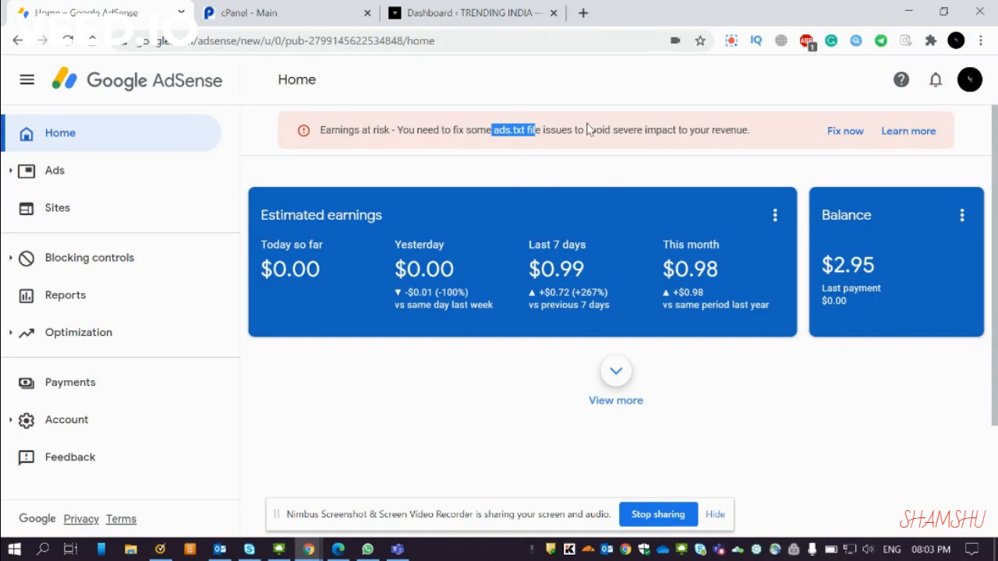
- Open the ads.txt issue from the earnings warning and download the ads.txt file for trendingindia.in
{"action": "left_click", "coordinate": [842, 131]}
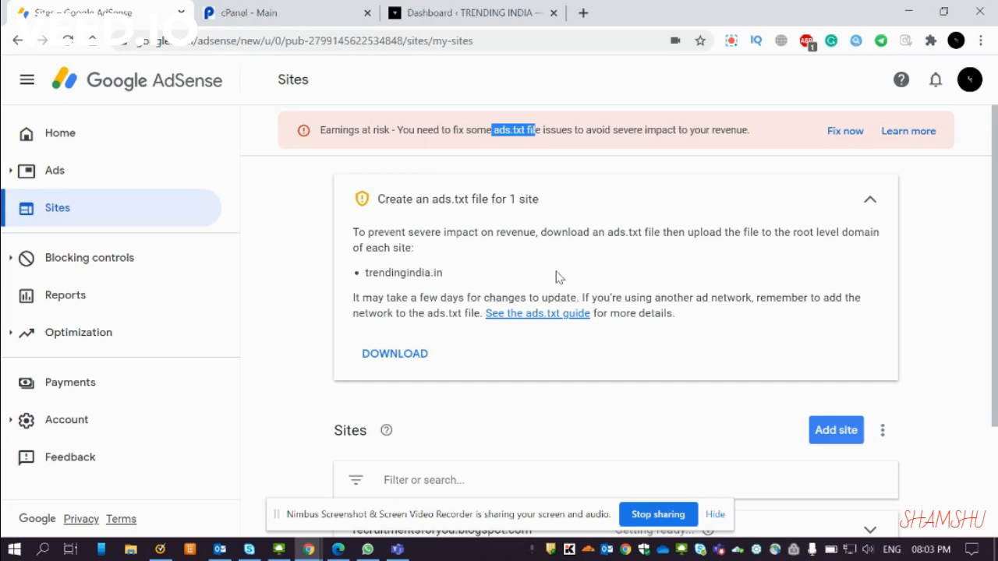
{"action": "left_click", "coordinate": [411, 355]}
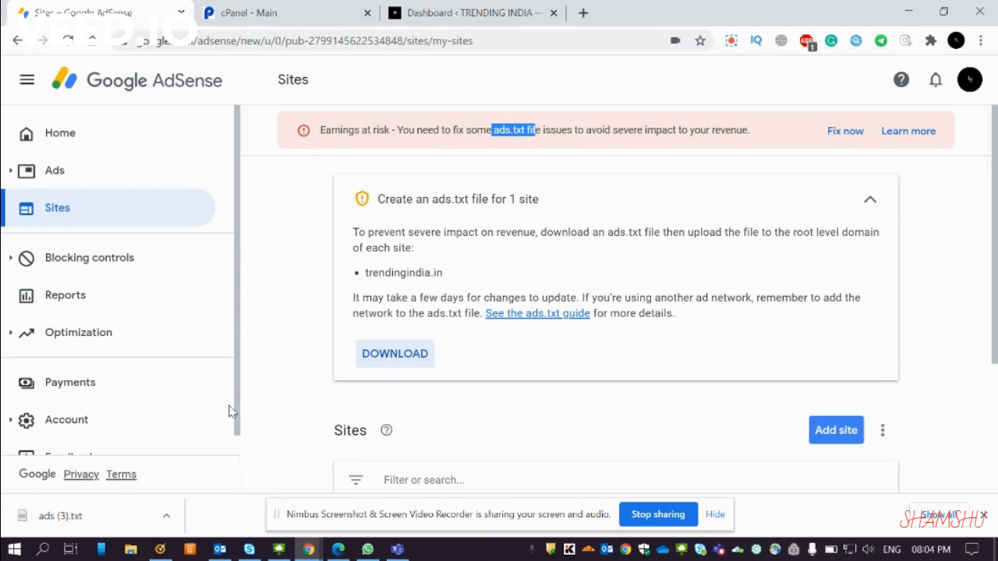
- Switch to cPanel and open the public_html folder in its File Manager
{"action": "left_click", "coordinate": [293, 20]}
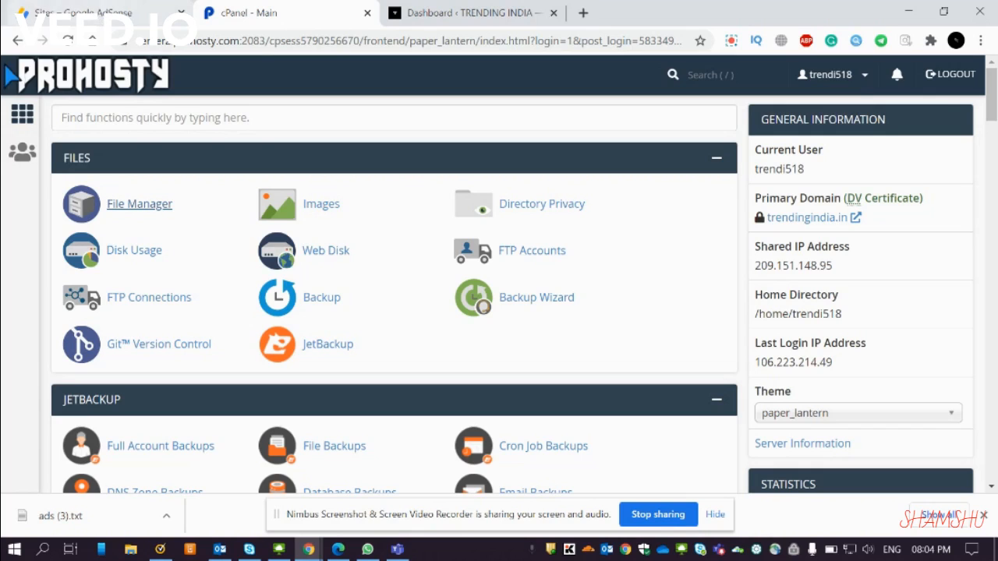
{"action": "left_click", "coordinate": [141, 208]}
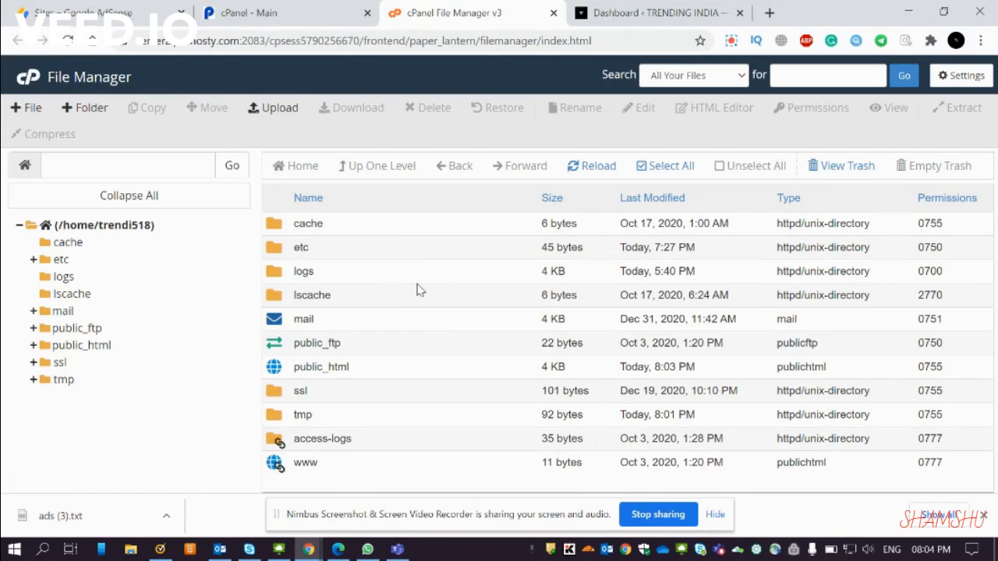
{"action": "double_click", "coordinate": [283, 374]}
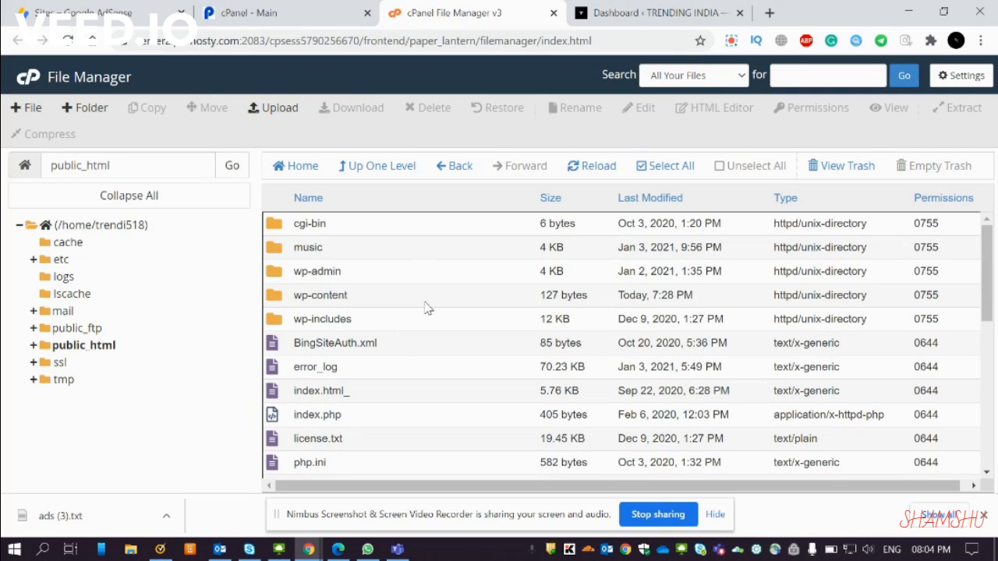
- Upload ads.txt from the Downloads folder to public_html and return to the folder's file list
{"action": "left_click", "coordinate": [280, 113]}
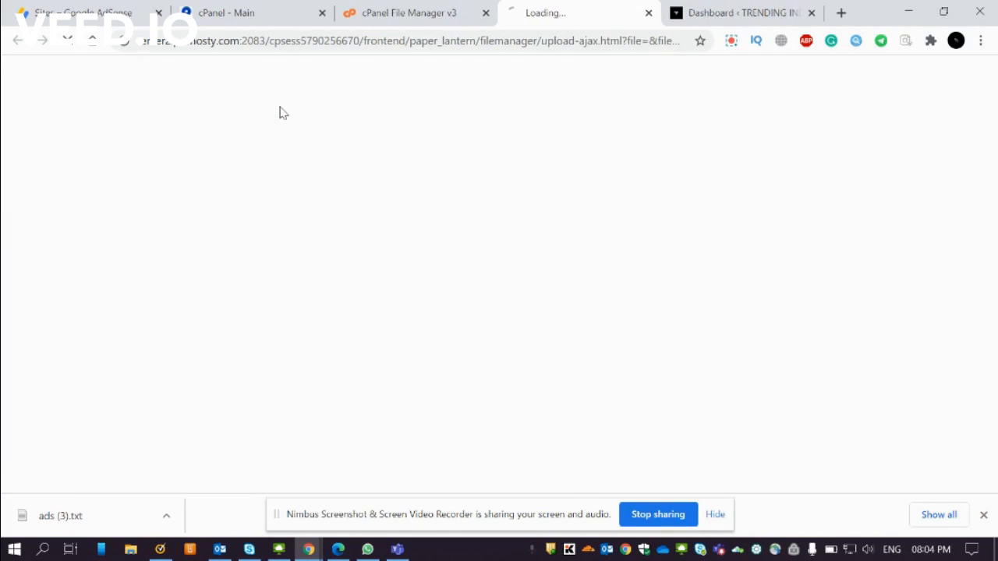
{"action": "left_click", "coordinate": [510, 336]}
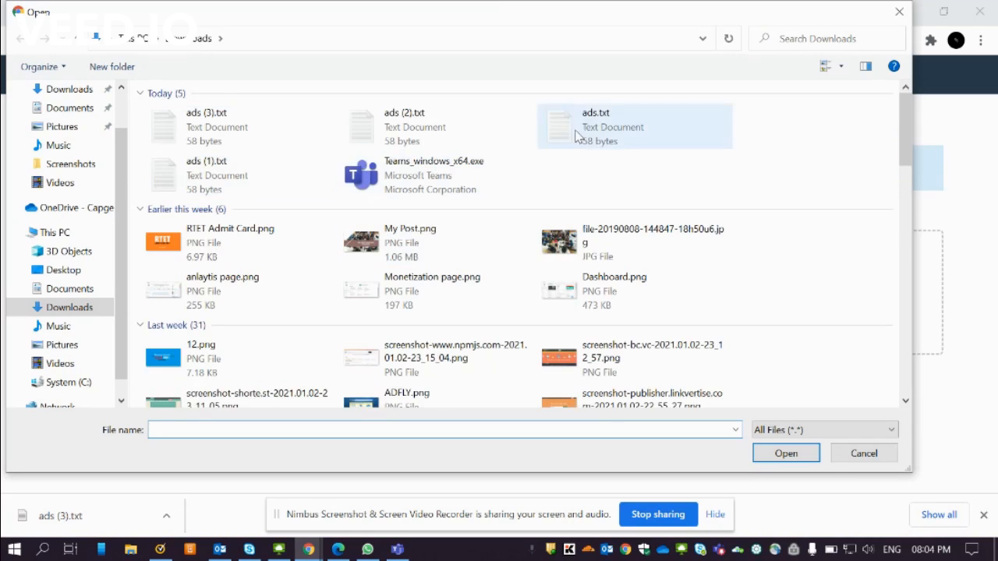
{"action": "double_click", "coordinate": [596, 132]}
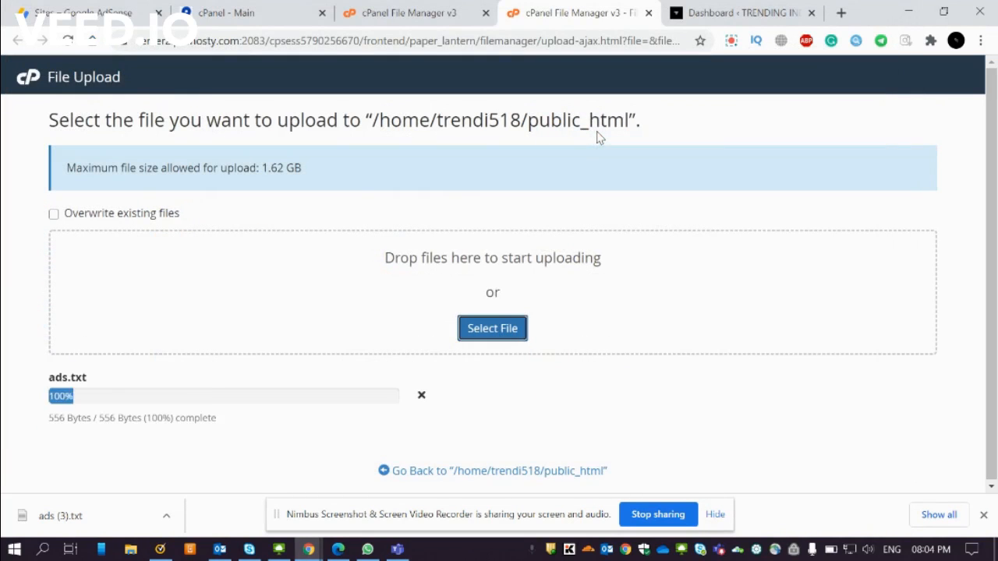
{"action": "left_click", "coordinate": [503, 471]}
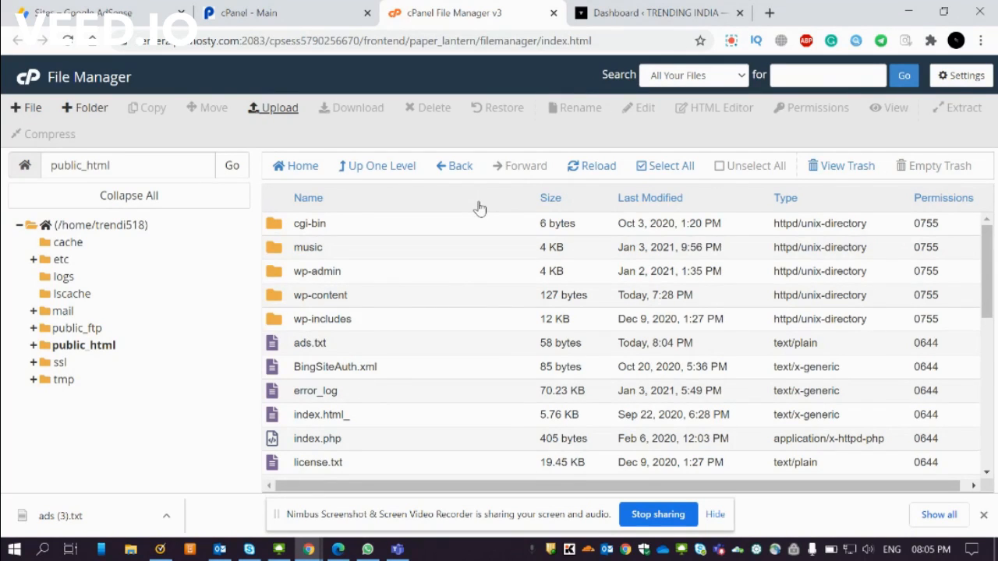
- Switch to the TRENDING INDIA WordPress dashboard and open the page for adding new plugins
{"action": "left_click", "coordinate": [675, 10]}
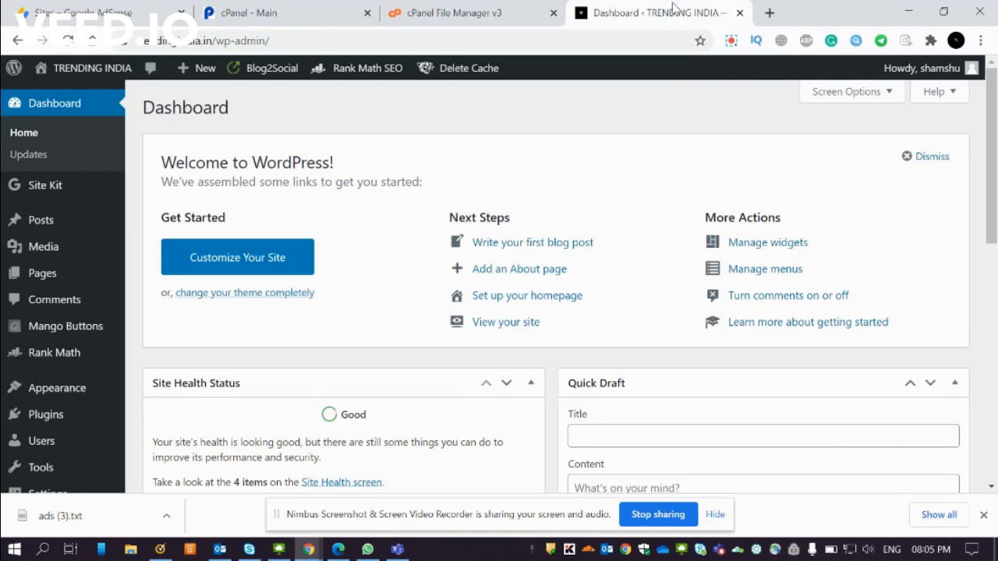
{"action": "mouse_move", "coordinate": [55, 420]}
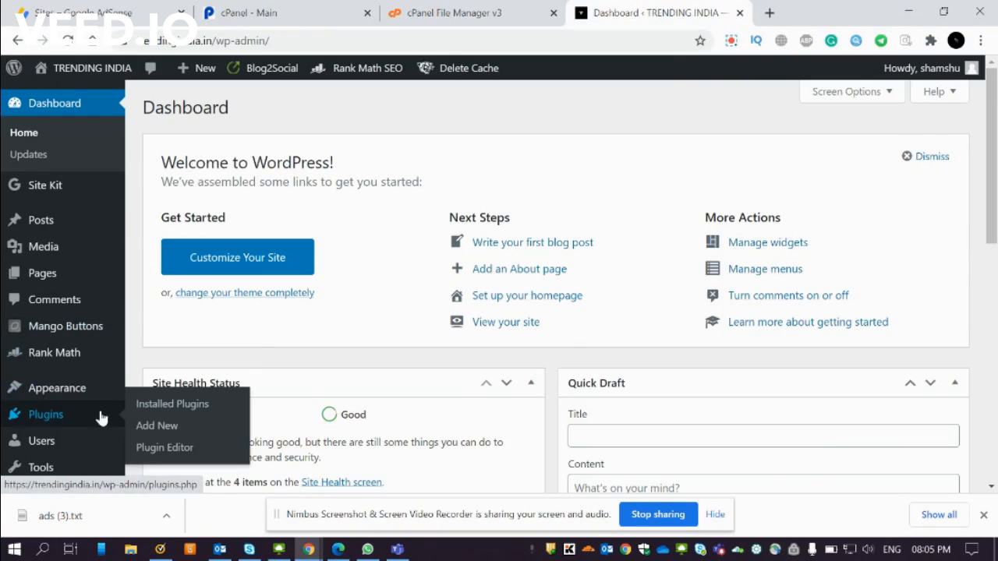
{"action": "mouse_move", "coordinate": [993, 219]}
{"action": "left_mouse_down"}
{"action": "mouse_move", "coordinate": [996, 357]}
{"action": "mouse_move", "coordinate": [994, 220]}
{"action": "left_mouse_up"}
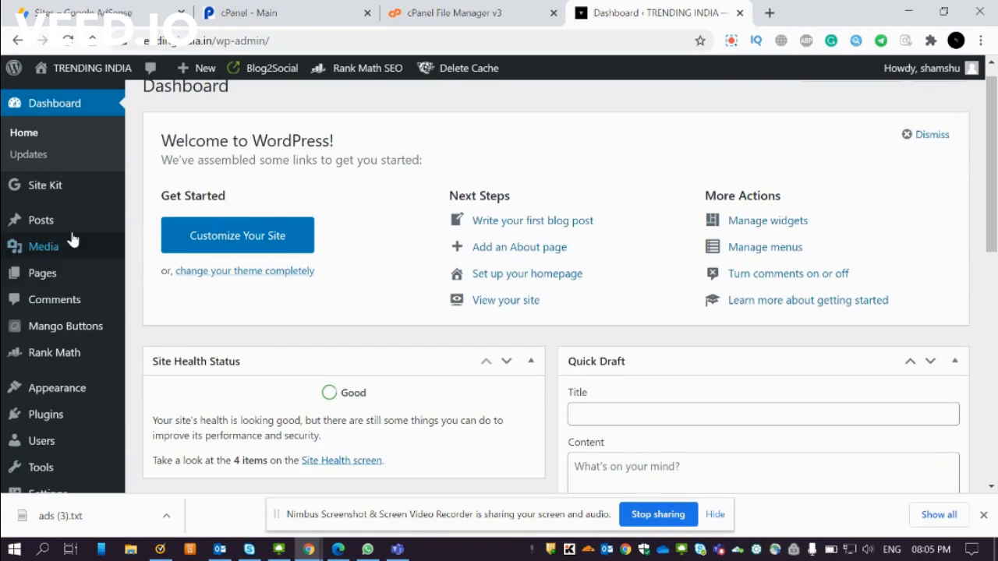
{"action": "mouse_move", "coordinate": [67, 417]}
{"action": "left_click", "coordinate": [163, 406]}
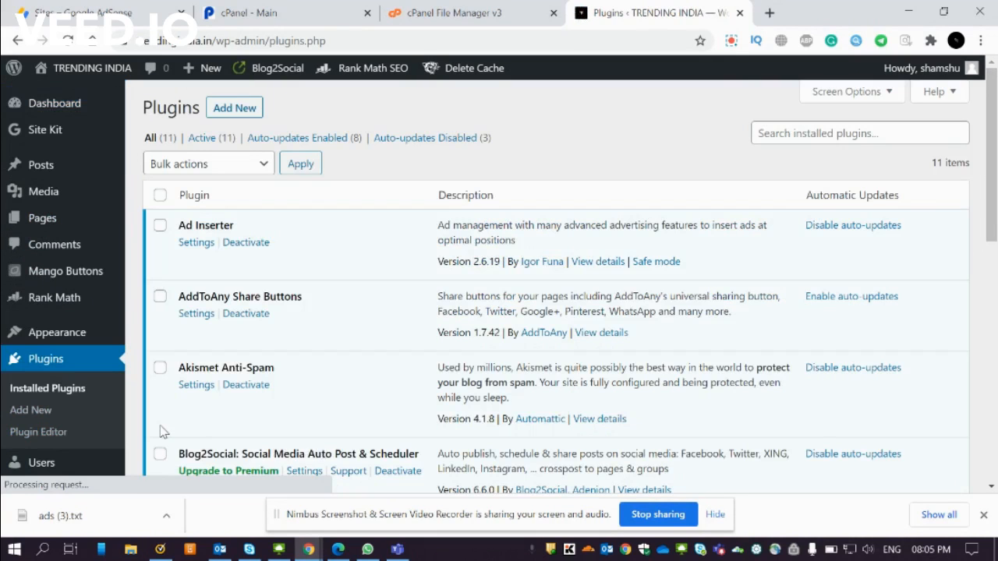
{"action": "left_click", "coordinate": [231, 110]}
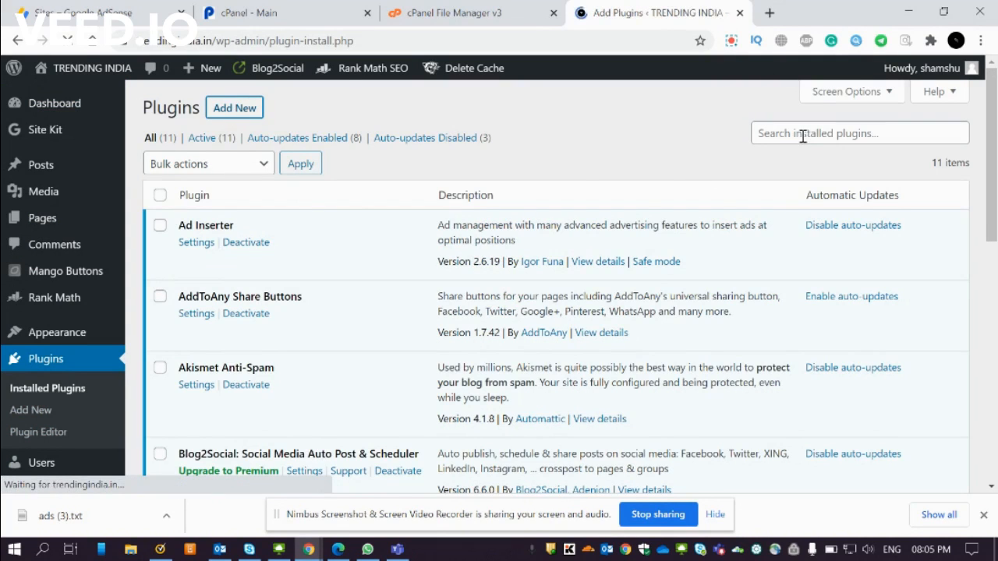
- Search the plugin directory for "wp file manger", and shorten the search to "wp file"
{"action": "left_click", "coordinate": [793, 148]}
{"action": "type", "text": "wp file manger"}
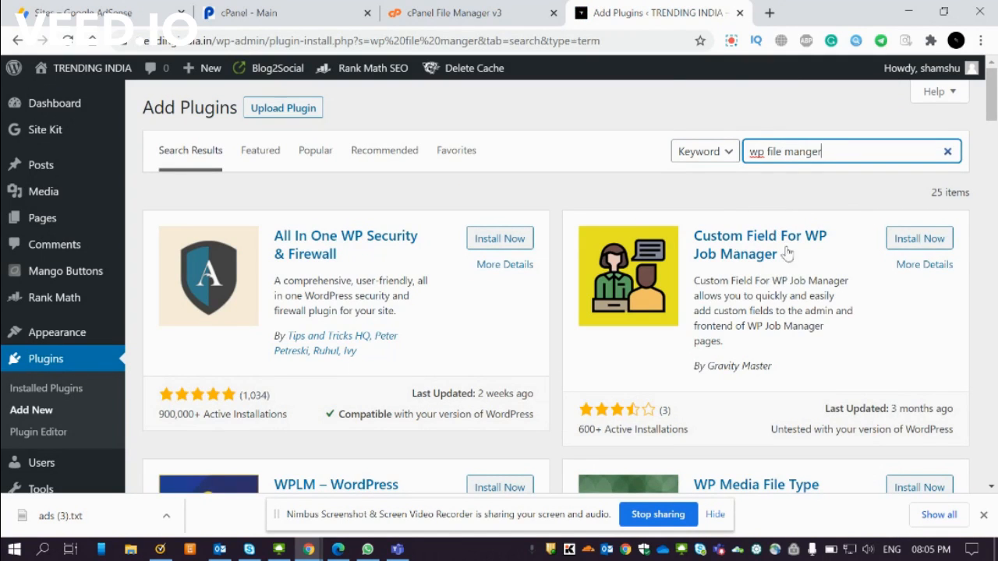
{"action": "left_click_drag", "start_coordinate": [992, 127], "coordinate": [992, 93]}
{"action": "key", "text": "BackSpace"}
{"action": "key", "text": "BackSpace"}
{"action": "key", "text": "BackSpace"}
{"action": "key", "text": "BackSpace"}
{"action": "key", "text": "BackSpace"}
{"action": "key", "text": "BackSpace"}
{"action": "key", "text": "BackSpace"}
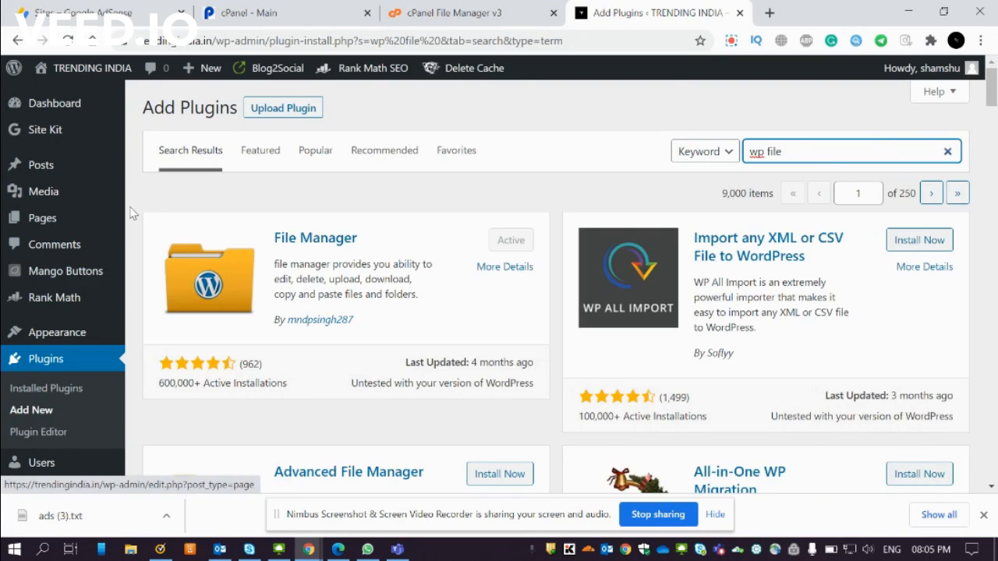
- Close the browser's download bar and open WP File Manager in the WordPress admin
{"action": "left_click", "coordinate": [984, 514]}
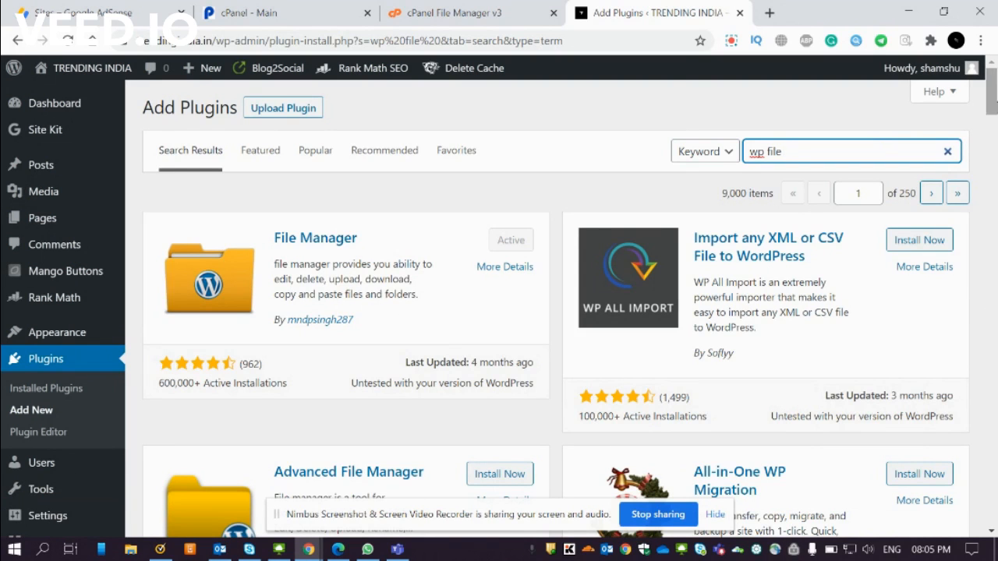
{"action": "scroll", "coordinate": [663, 190], "scroll_direction": "down", "scroll_amount": 8}
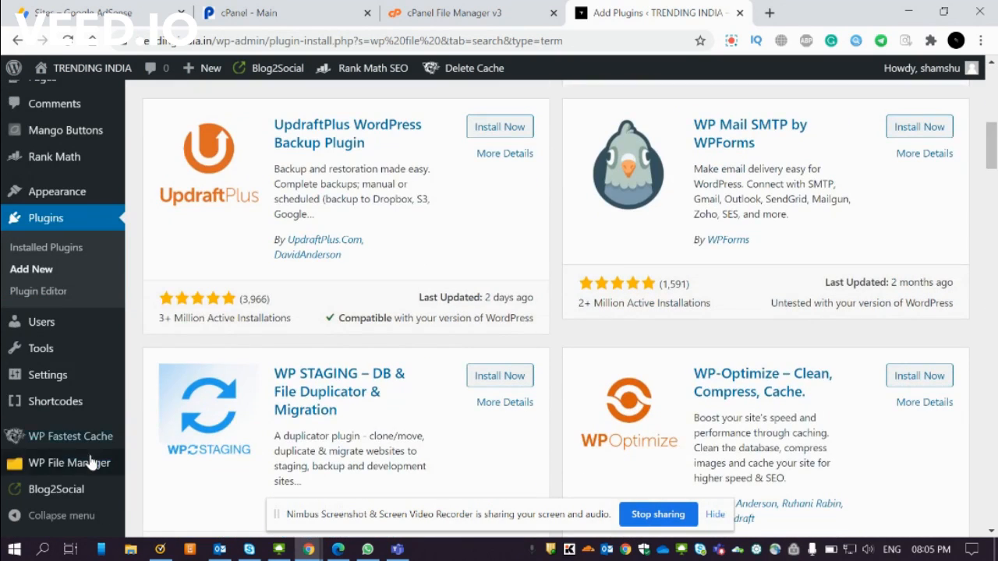
{"action": "mouse_move", "coordinate": [83, 463]}
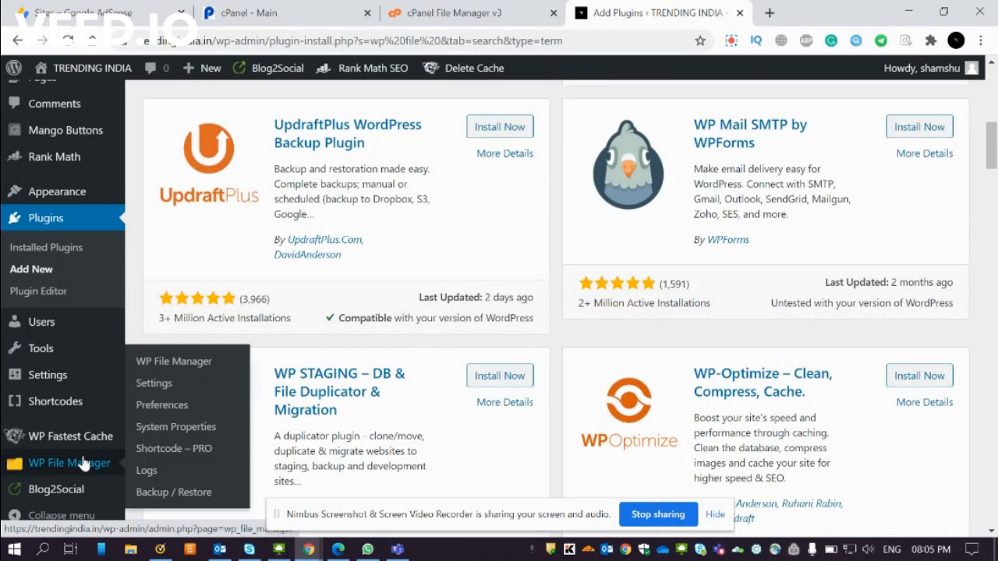
{"action": "left_click", "coordinate": [92, 465]}
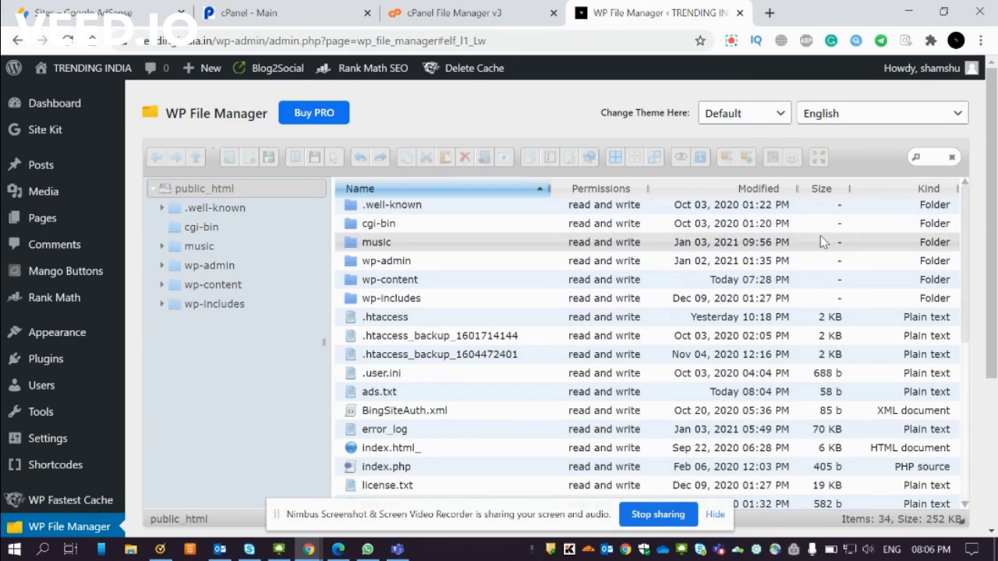
{"action": "mouse_move", "coordinate": [994, 225]}
{"action": "left_mouse_down"}
{"action": "mouse_move", "coordinate": [995, 340]}
{"action": "mouse_move", "coordinate": [995, 229]}
{"action": "left_mouse_up"}
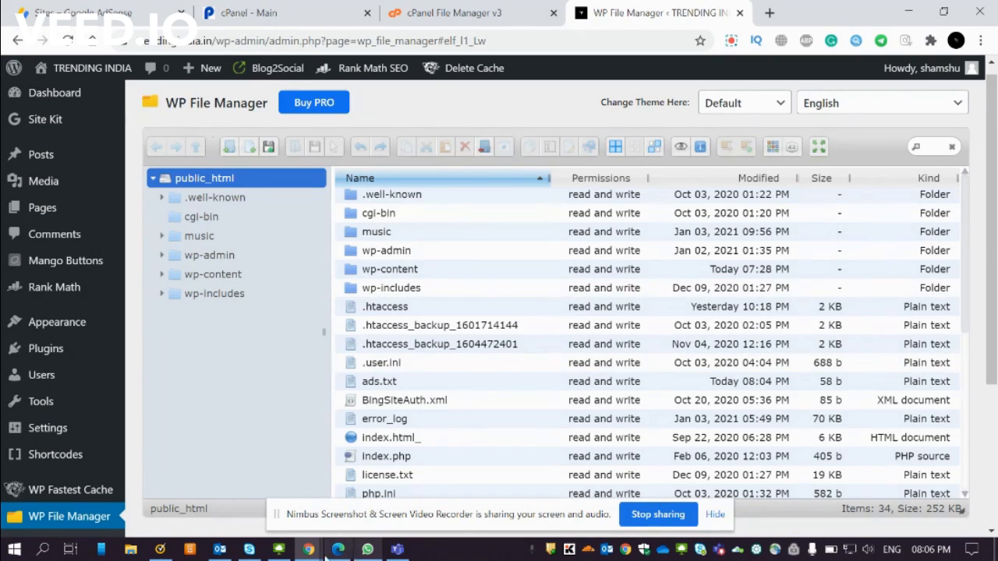
- Create a new plain text file in public_html, keeping the default name NewFile.txt
{"action": "left_click", "coordinate": [279, 523]}
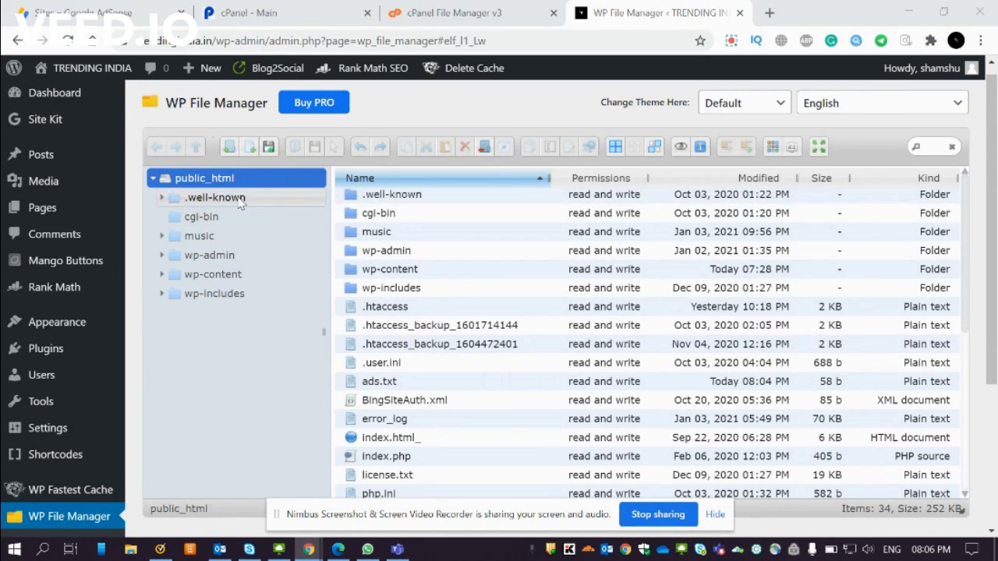
{"action": "left_click", "coordinate": [248, 151]}
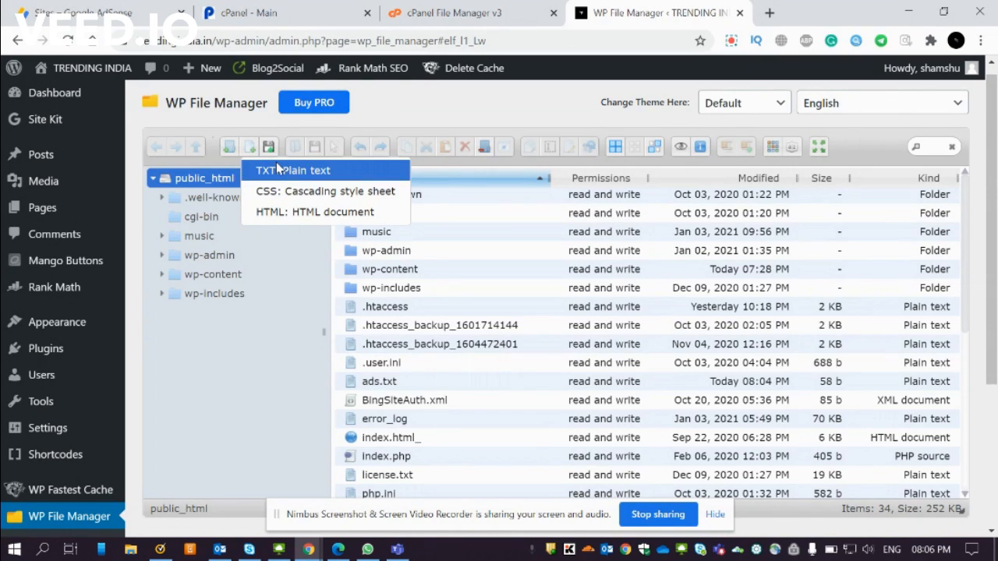
{"action": "left_click", "coordinate": [276, 162]}
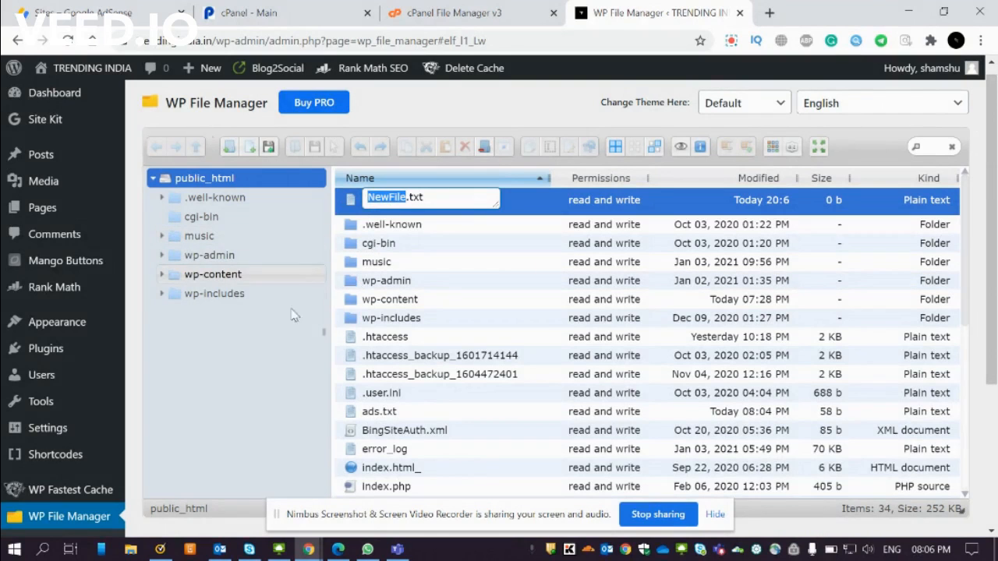
{"action": "left_click", "coordinate": [276, 366]}
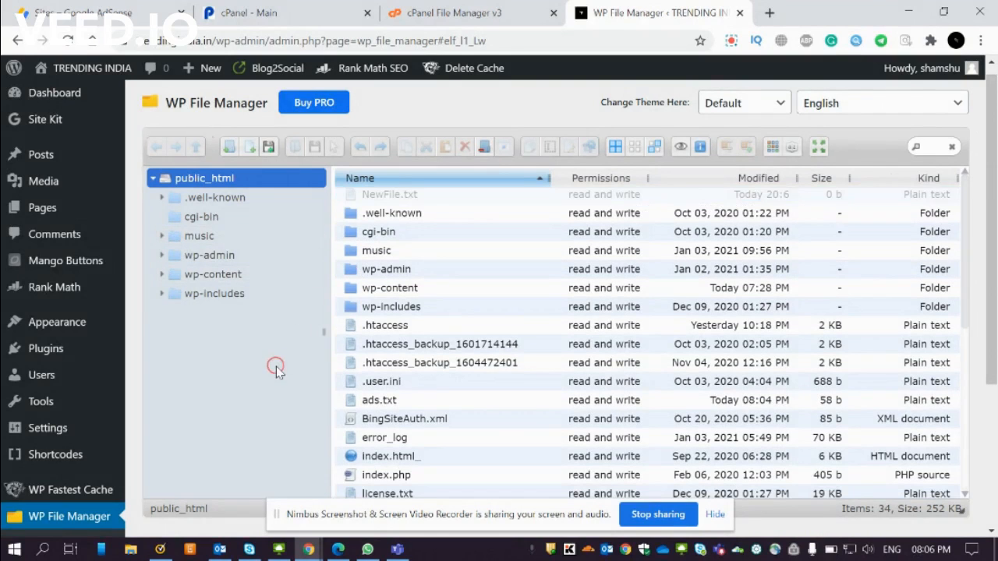
{"action": "left_click", "coordinate": [399, 195]}
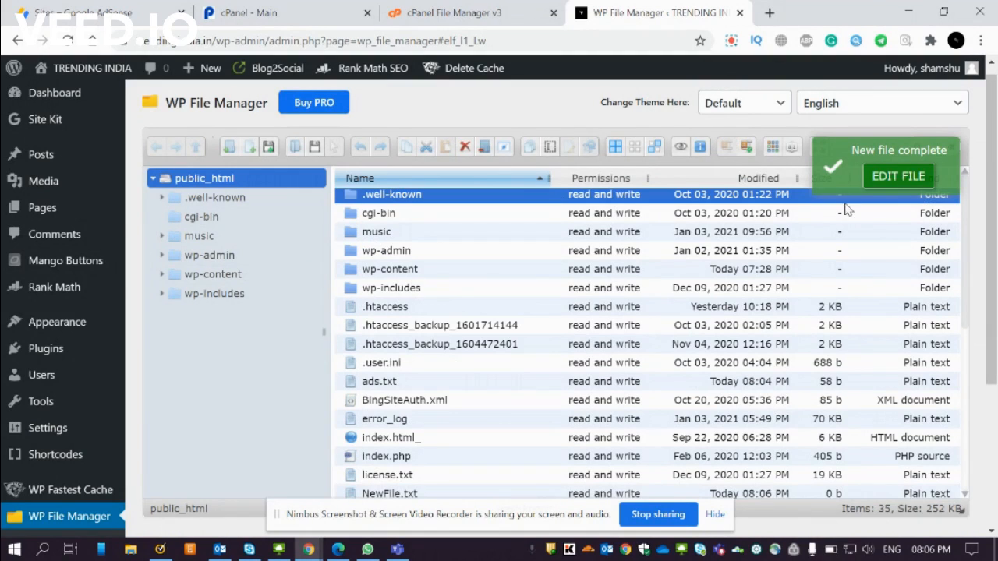
- Permanently delete NewFile.txt from the public_html folder
{"action": "left_click_drag", "start_coordinate": [967, 232], "coordinate": [969, 312]}
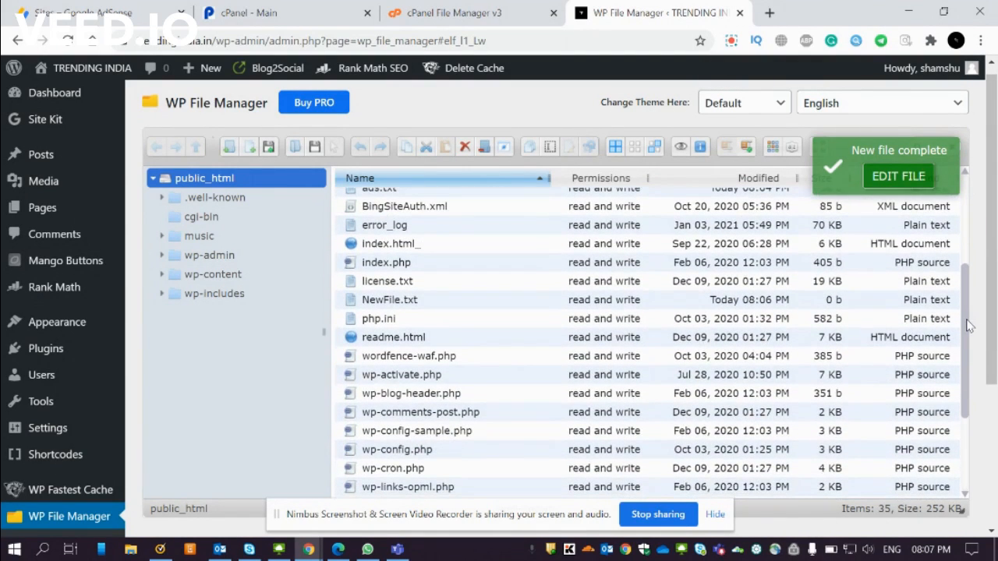
{"action": "left_click", "coordinate": [466, 300]}
{"action": "right_click", "coordinate": [466, 299]}
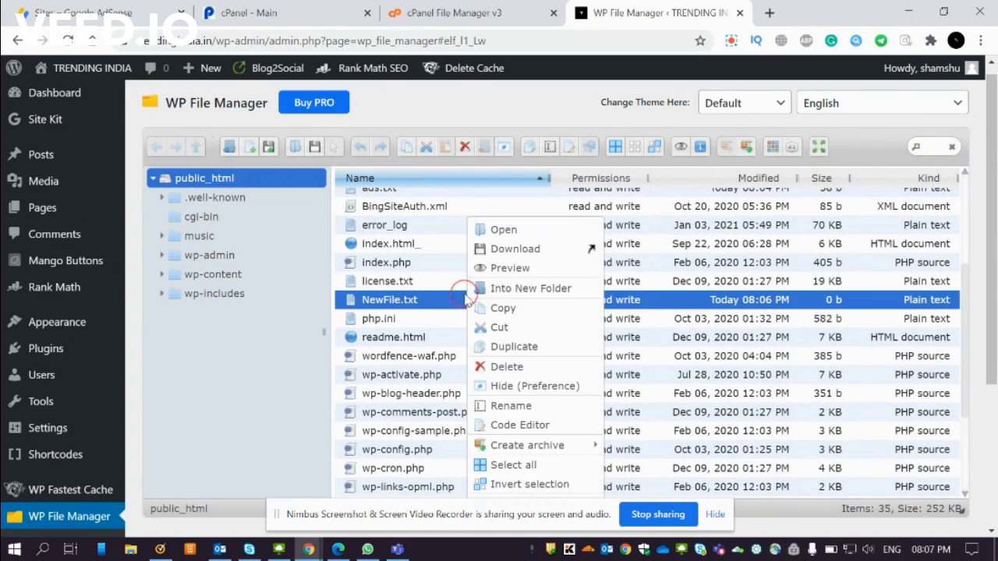
{"action": "left_click", "coordinate": [508, 366]}
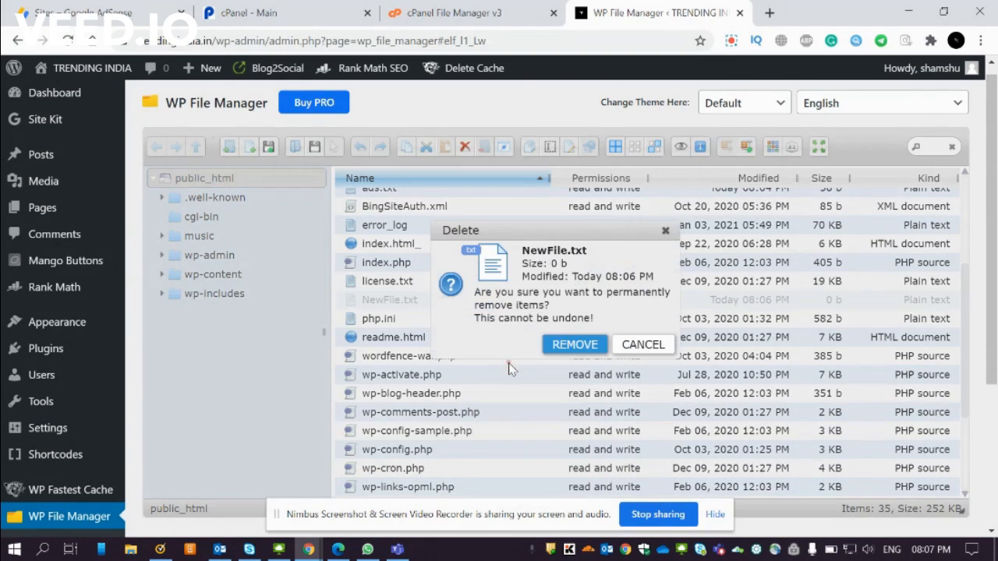
{"action": "left_click", "coordinate": [573, 344]}
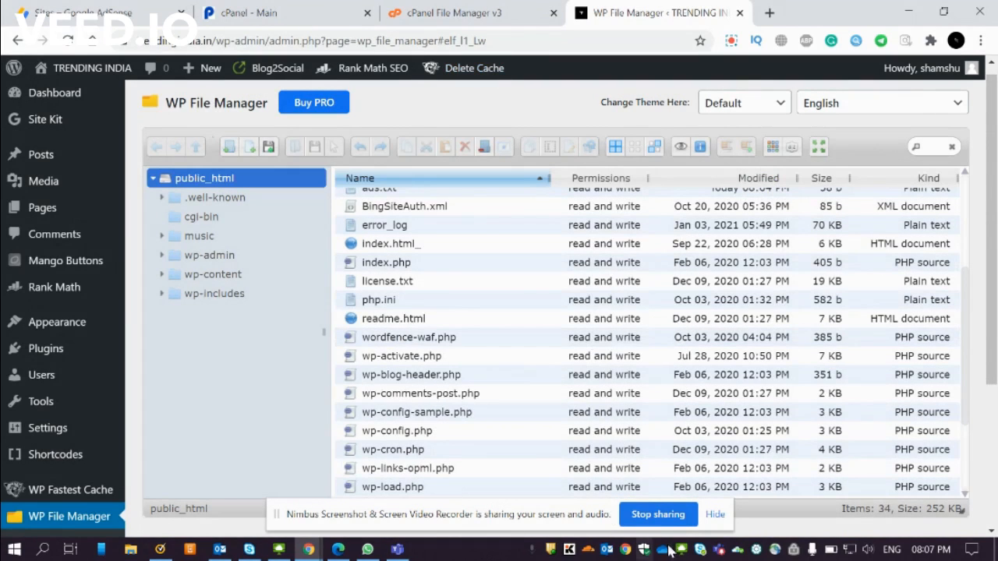
{"action": "left_click", "coordinate": [663, 518]}
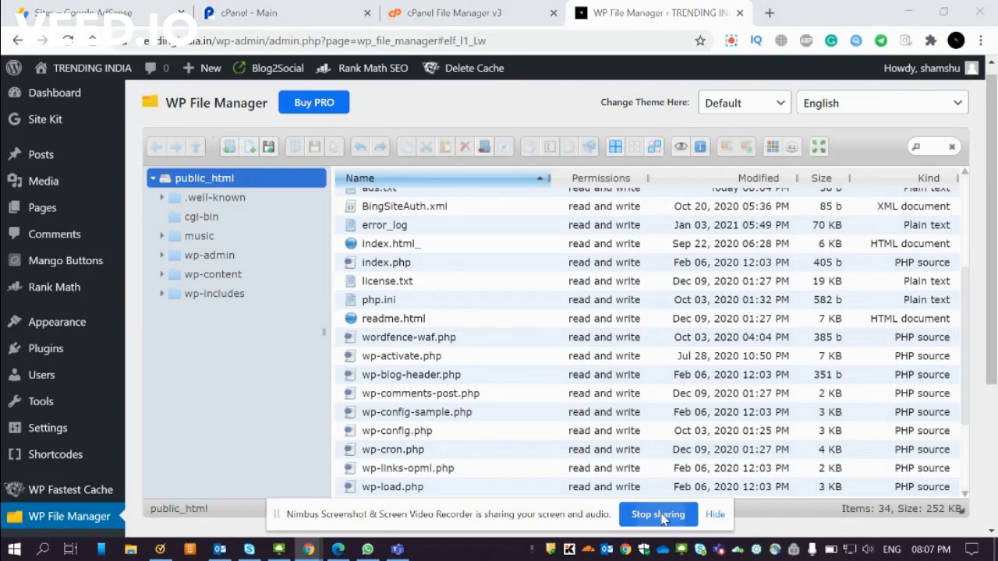